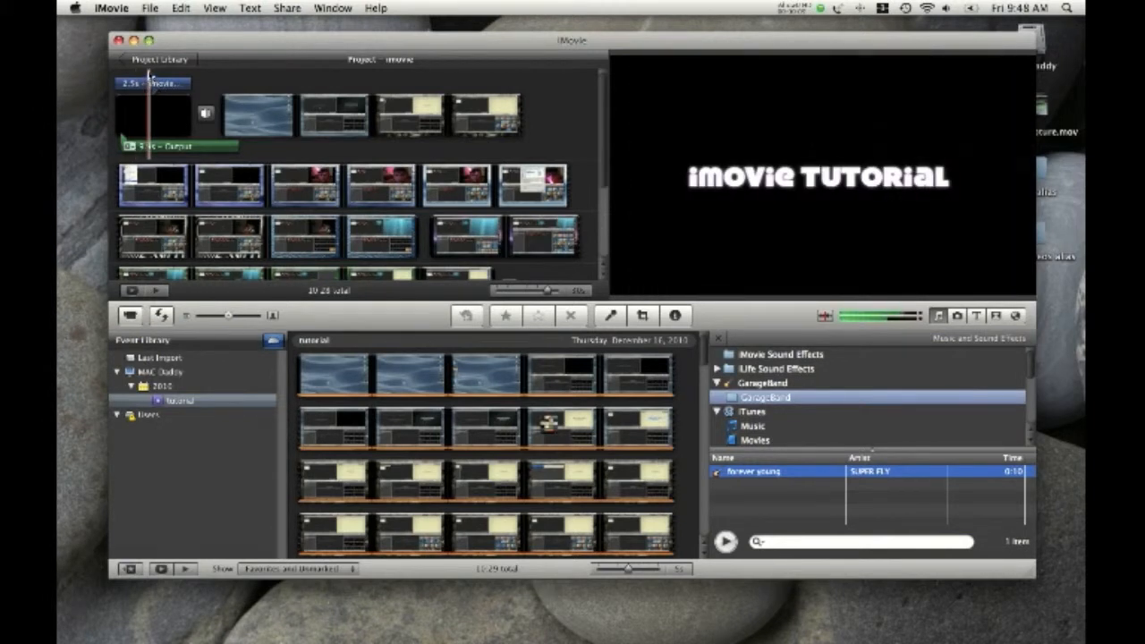
- Create a new widescreen (16:9) project named ex with no theme
{"action": "left_click", "coordinate": [149, 62]}
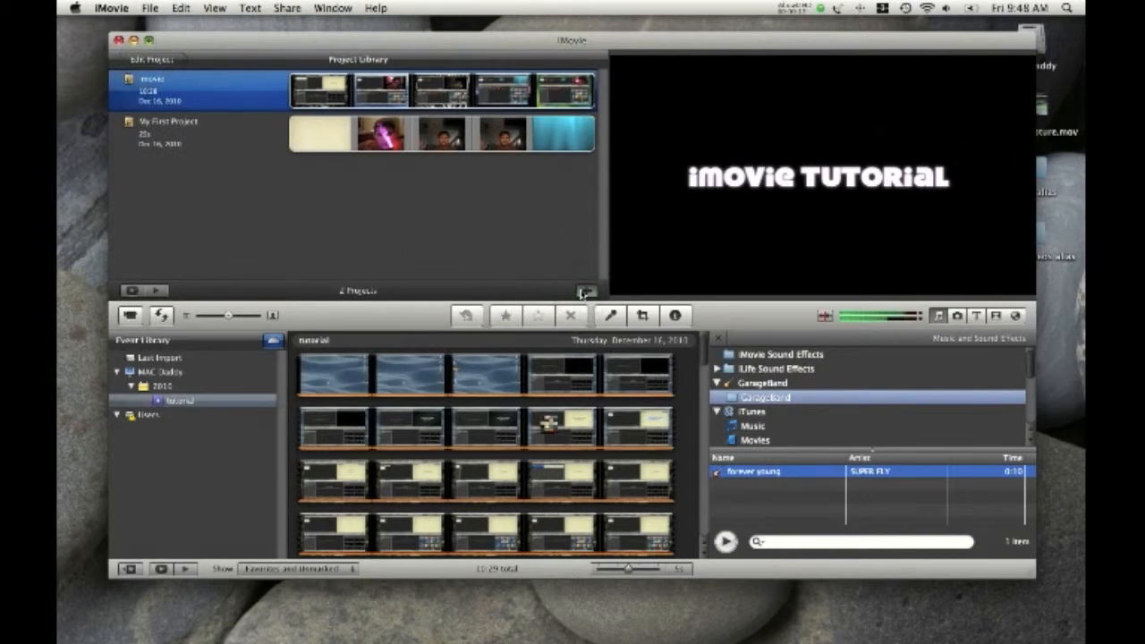
{"action": "left_click", "coordinate": [583, 292]}
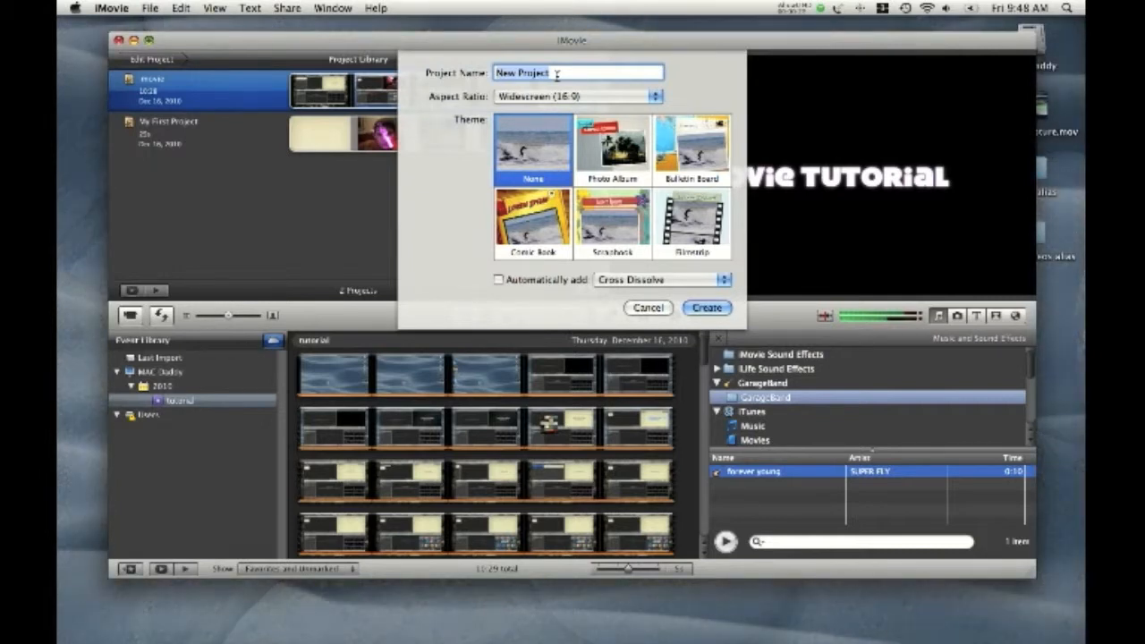
{"action": "type", "text": "ex."}
{"action": "key", "text": "Return"}
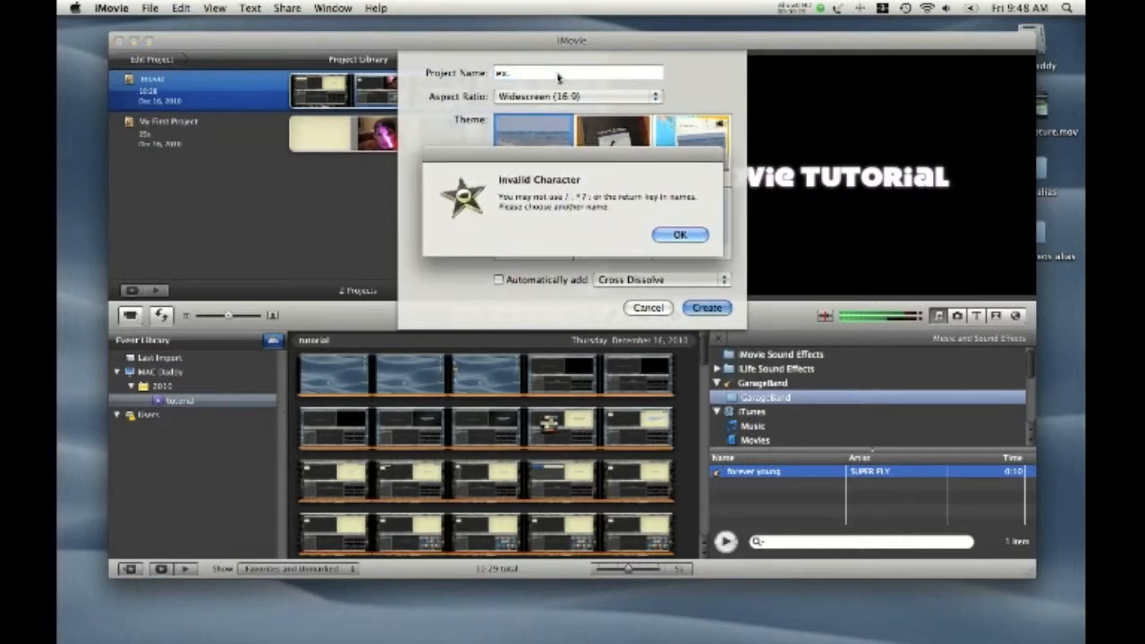
{"action": "left_click", "coordinate": [664, 236]}
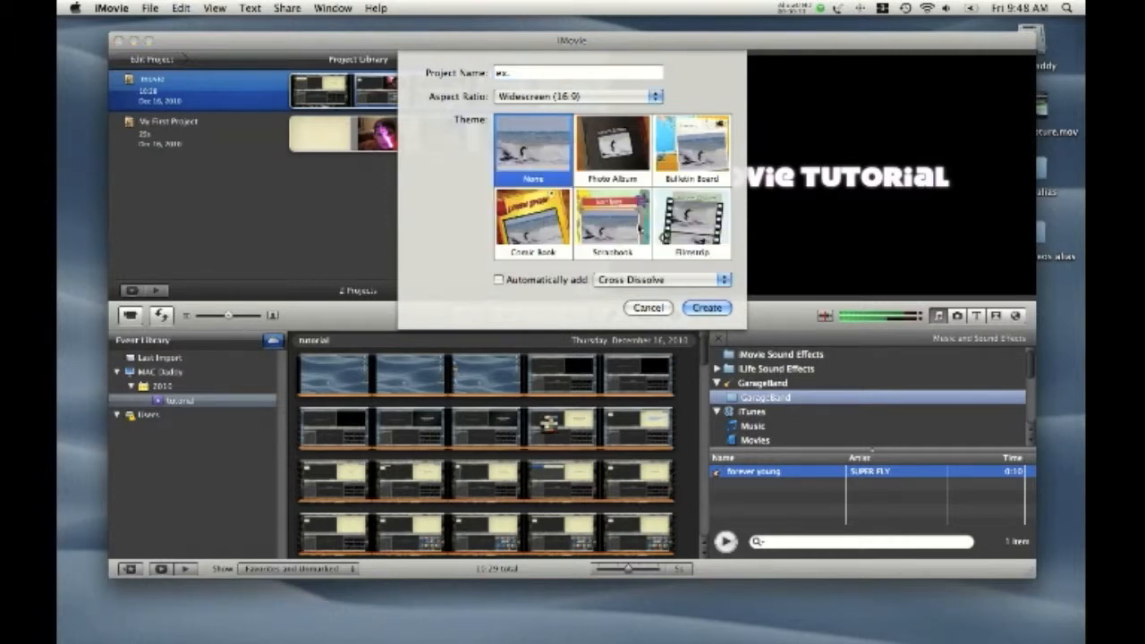
{"action": "key", "text": "BackSpace"}
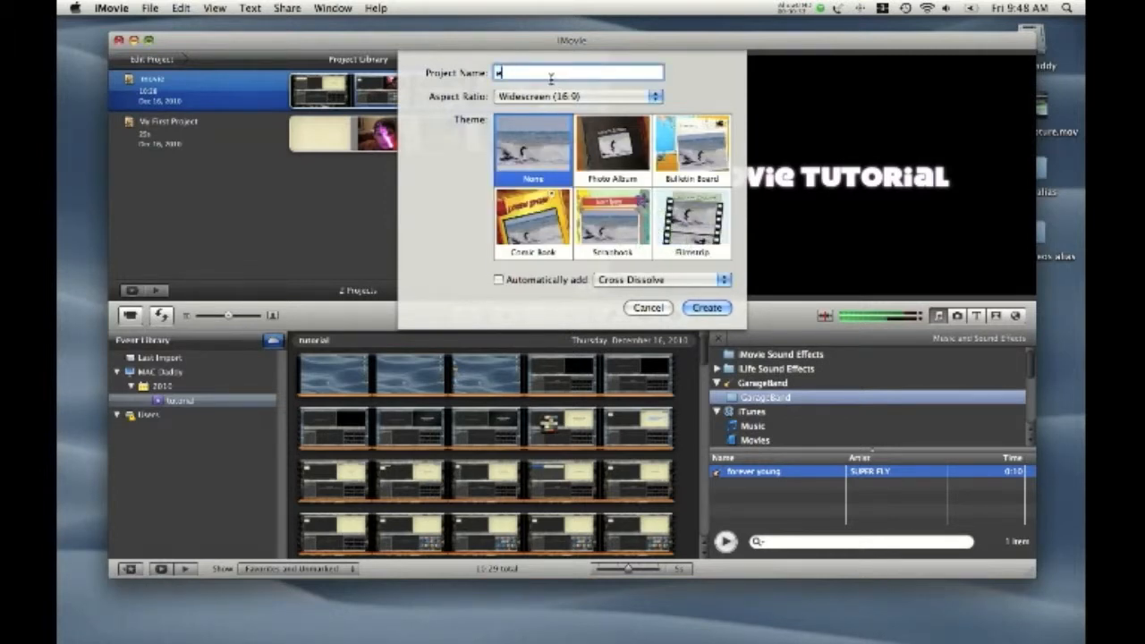
{"action": "type", "text": "ex"}
{"action": "key", "text": "Return"}
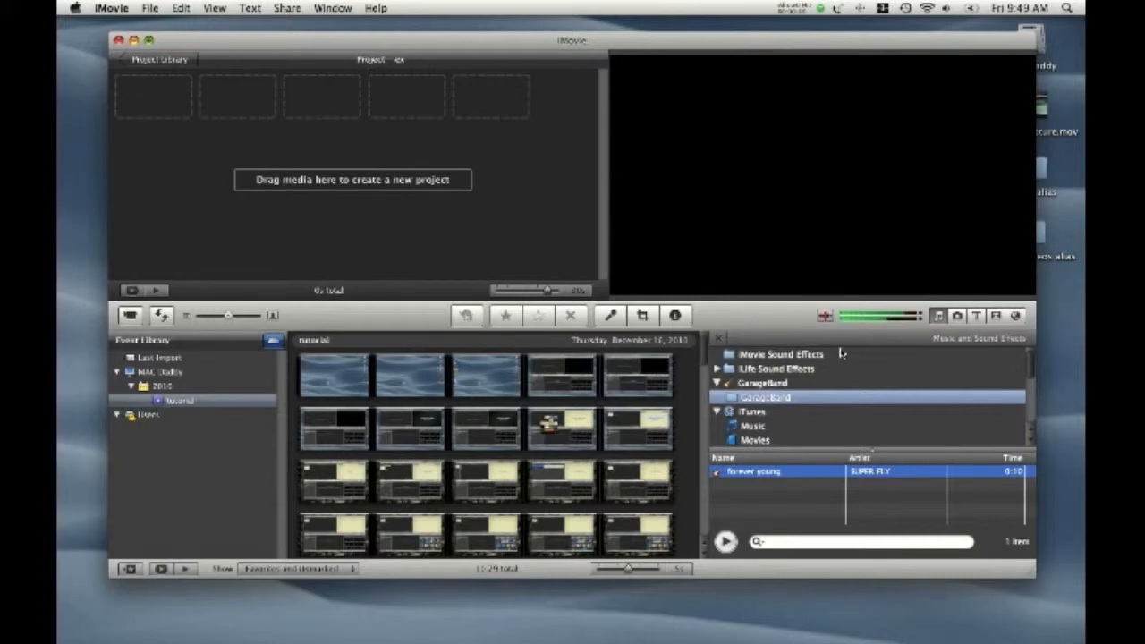
- Close the music browser and add an 18.2-second range from the start of the tutorial footage to the empty project
{"action": "left_click", "coordinate": [938, 317]}
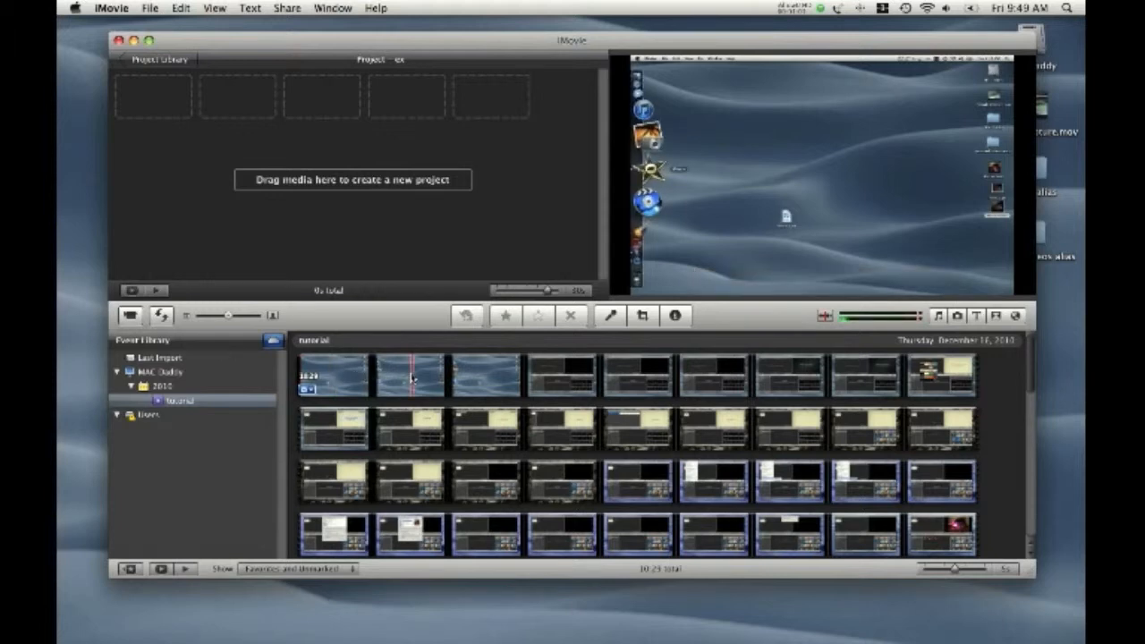
{"action": "left_click_drag", "start_coordinate": [411, 377], "coordinate": [691, 376]}
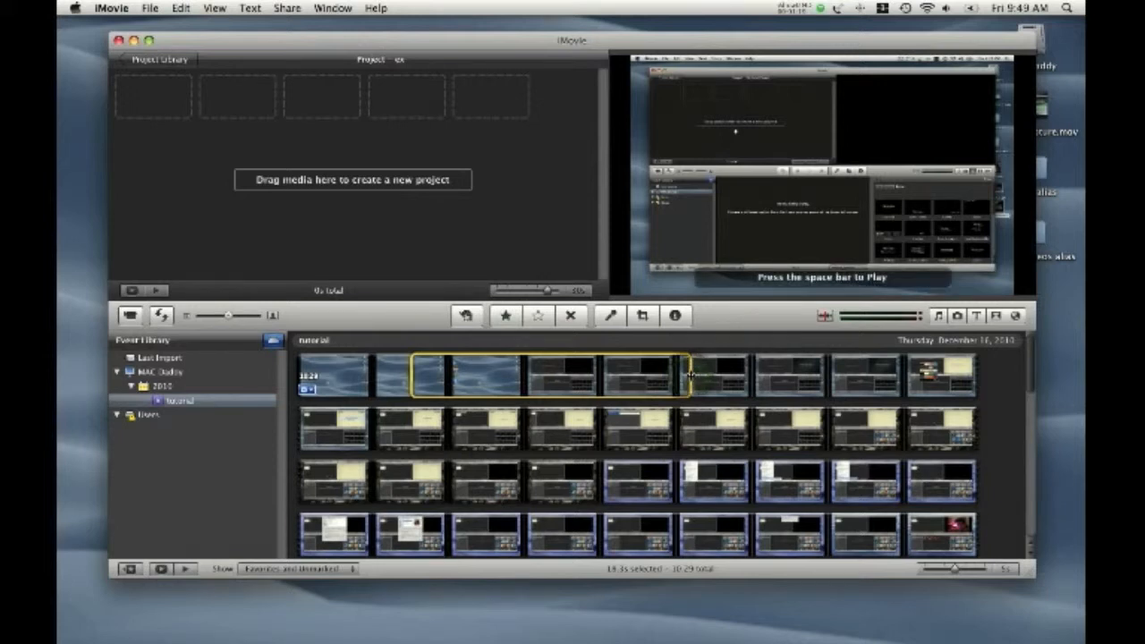
{"action": "mouse_move", "coordinate": [691, 376]}
{"action": "left_mouse_down"}
{"action": "mouse_move", "coordinate": [750, 376]}
{"action": "mouse_move", "coordinate": [653, 372]}
{"action": "mouse_move", "coordinate": [701, 375]}
{"action": "mouse_move", "coordinate": [685, 375]}
{"action": "left_mouse_up"}
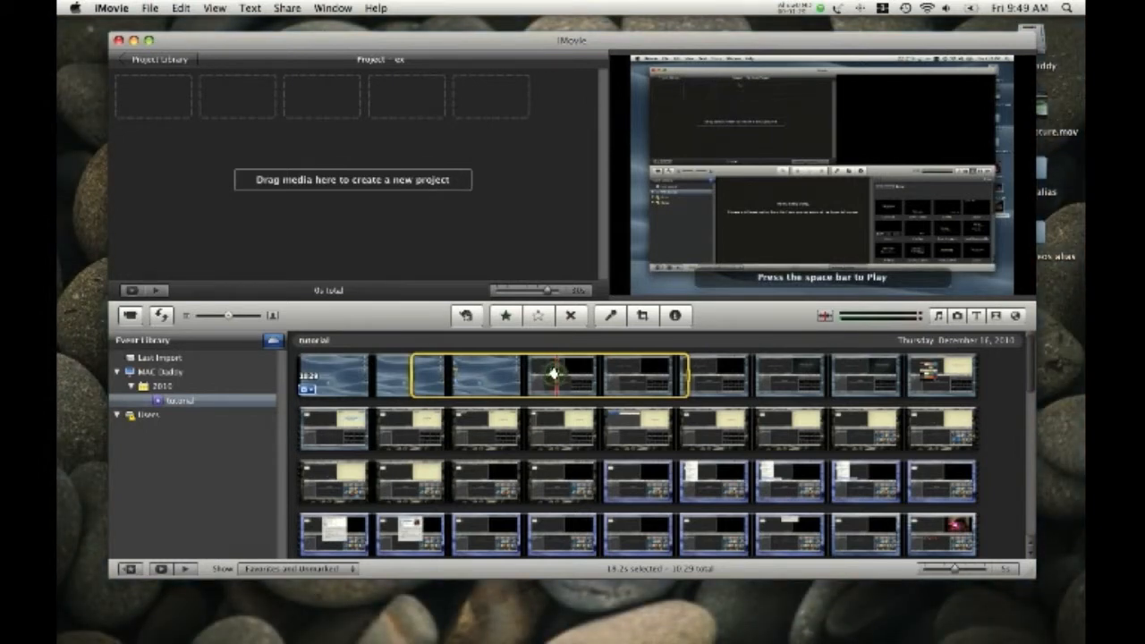
{"action": "left_click_drag", "start_coordinate": [528, 360], "coordinate": [153, 98]}
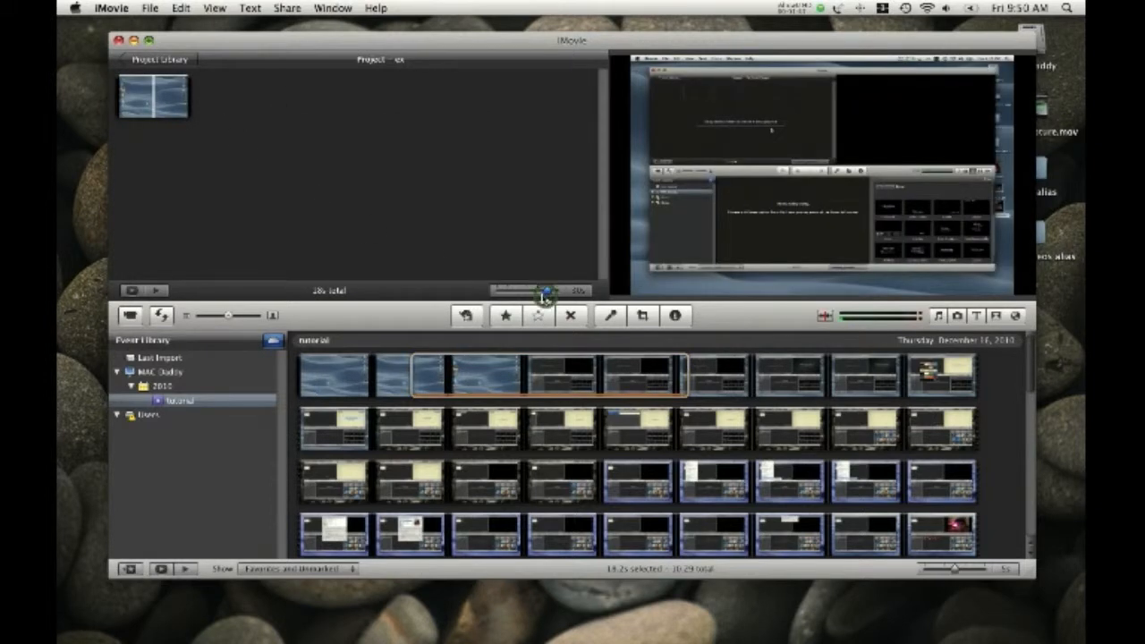
{"action": "left_click_drag", "start_coordinate": [547, 294], "coordinate": [538, 295]}
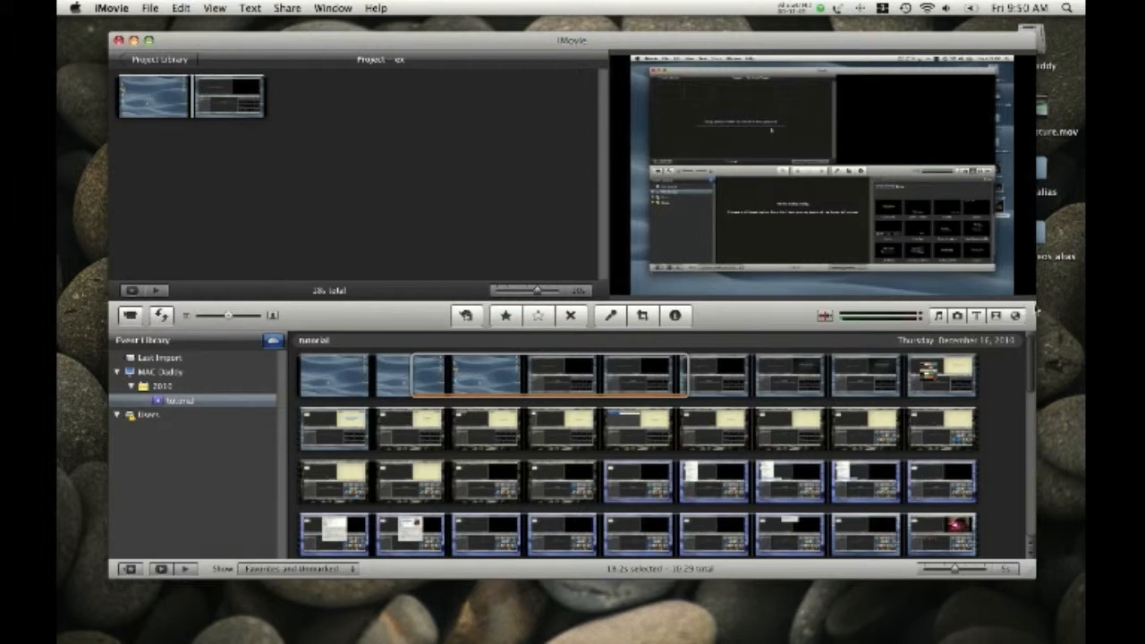
- Add a Centered title with the Underwater background before the first clip of the project
{"action": "left_click", "coordinate": [976, 315]}
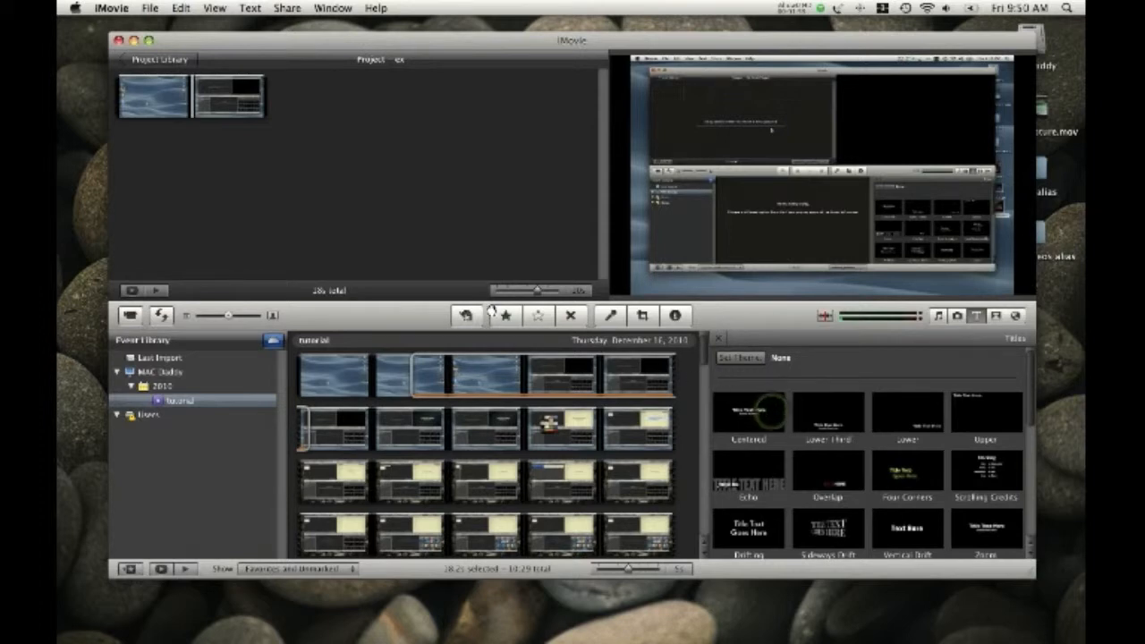
{"action": "left_click_drag", "start_coordinate": [139, 137], "coordinate": [109, 111]}
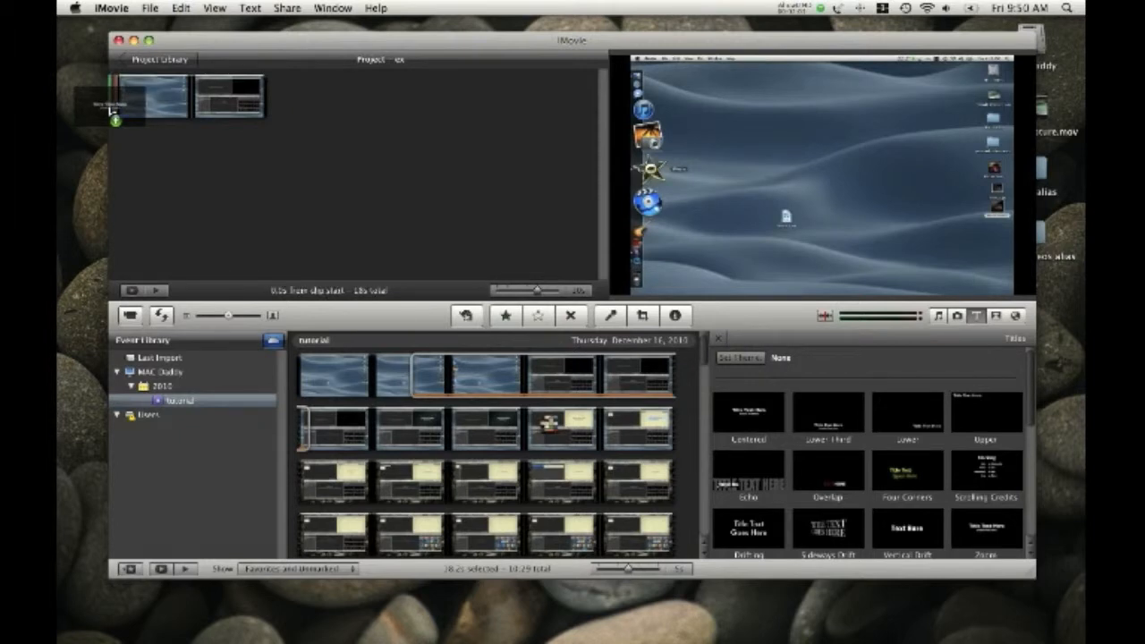
{"action": "left_click_drag", "start_coordinate": [111, 109], "coordinate": [111, 111]}
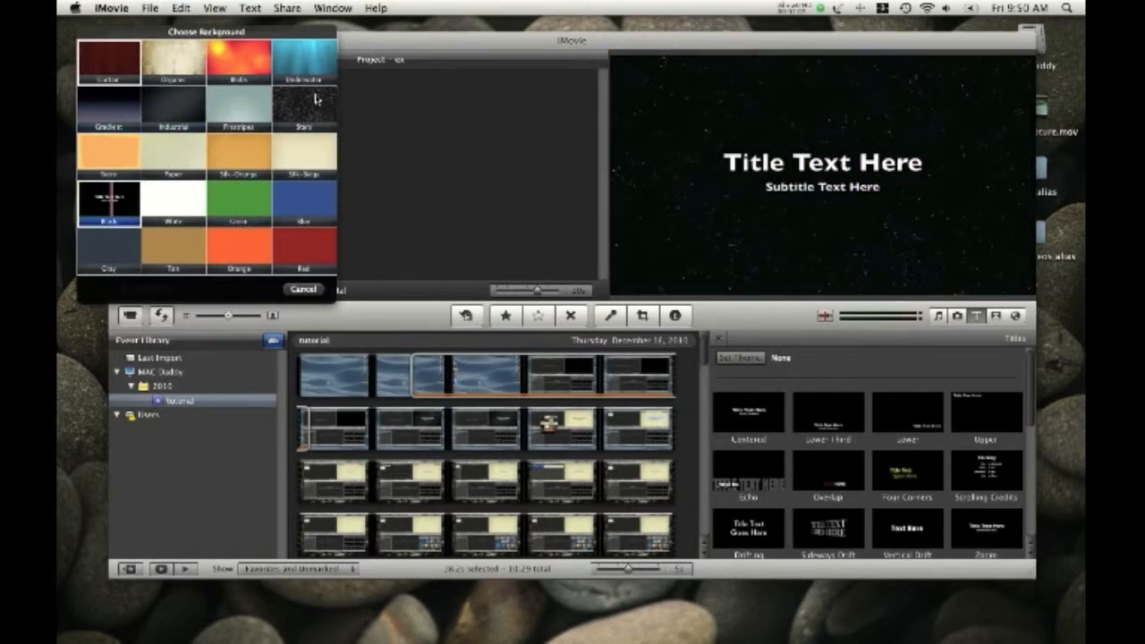
{"action": "left_click", "coordinate": [304, 79]}
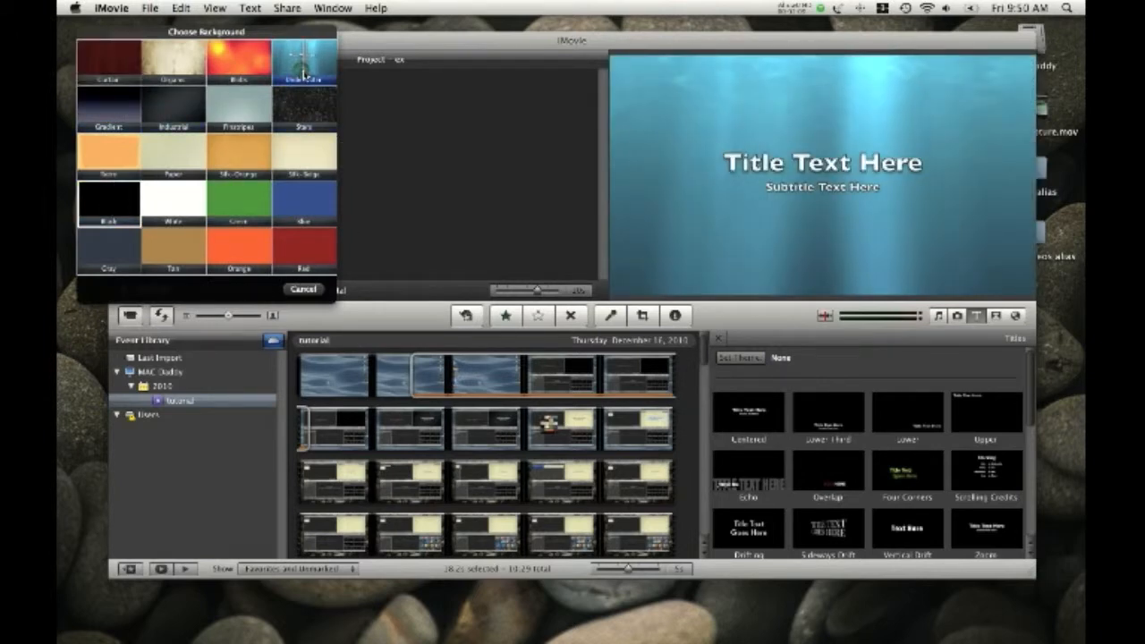
- Replace the opening title's placeholder title and subtitle with the text imovie and preview it
{"action": "left_click", "coordinate": [743, 178]}
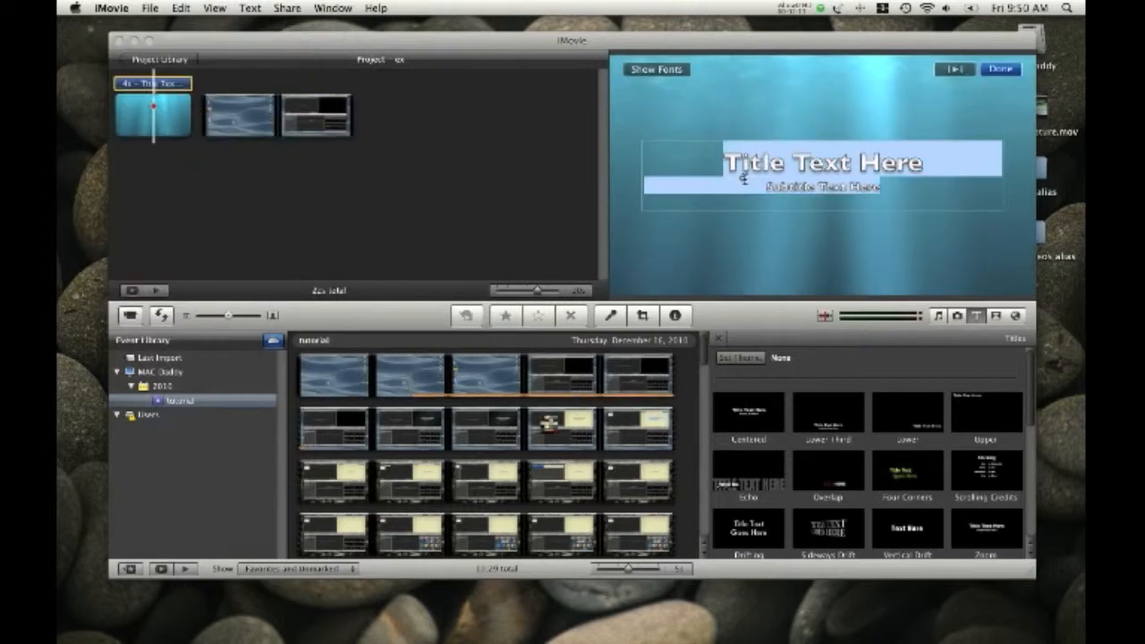
{"action": "key", "text": "BackSpace"}
{"action": "type", "text": "imovie"}
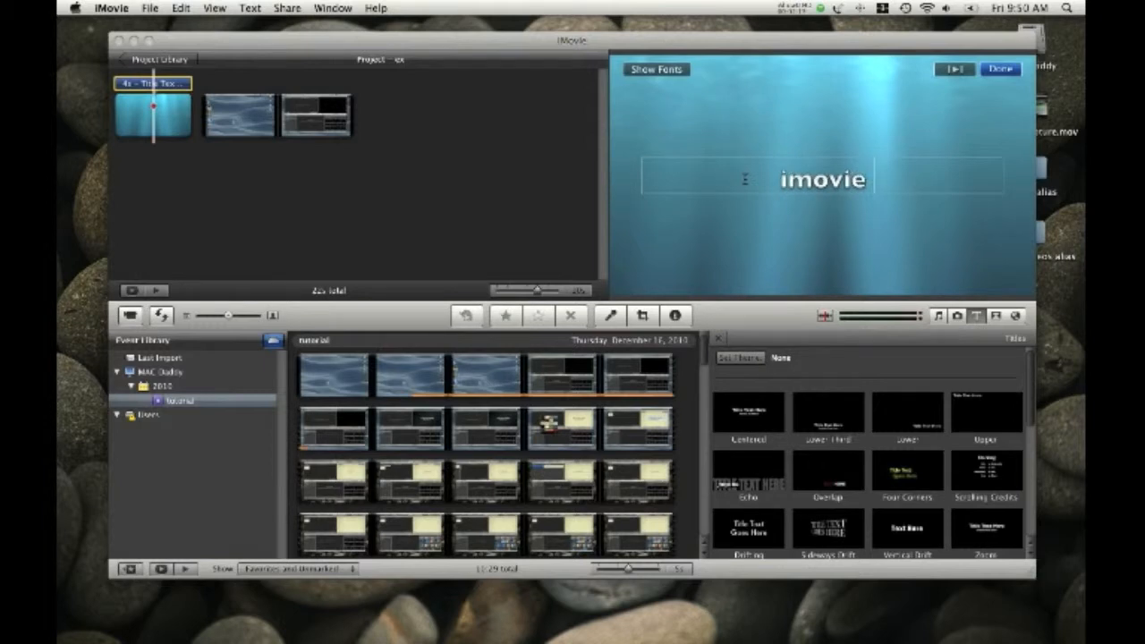
{"action": "key", "text": "Return"}
{"action": "key", "text": "BackSpace"}
{"action": "left_click", "coordinate": [523, 193]}
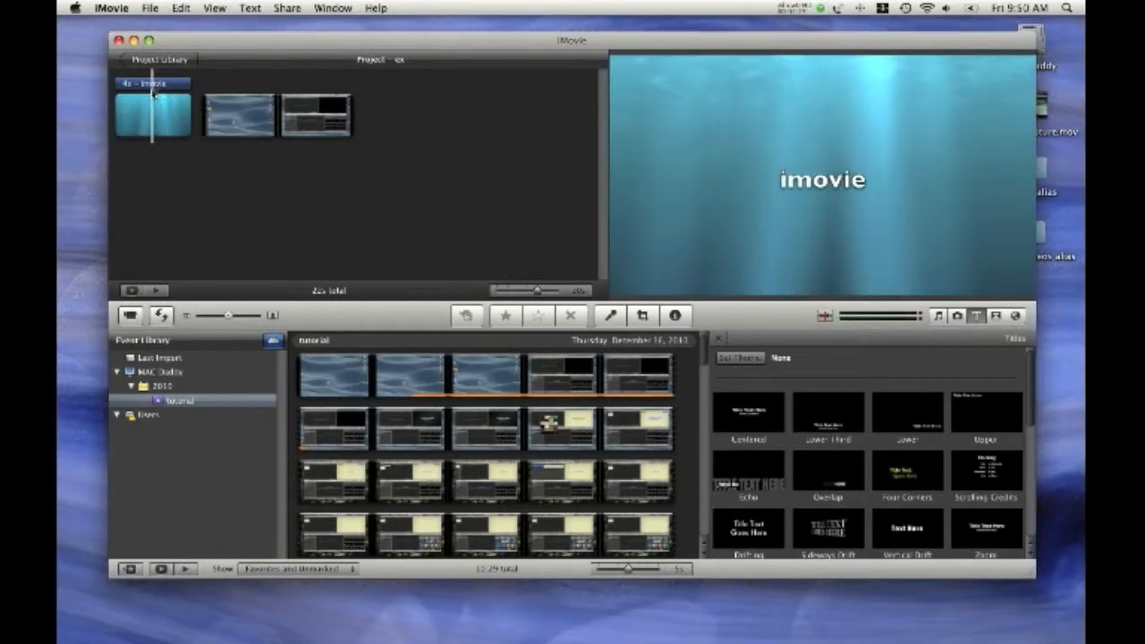
{"action": "key", "text": "space"}
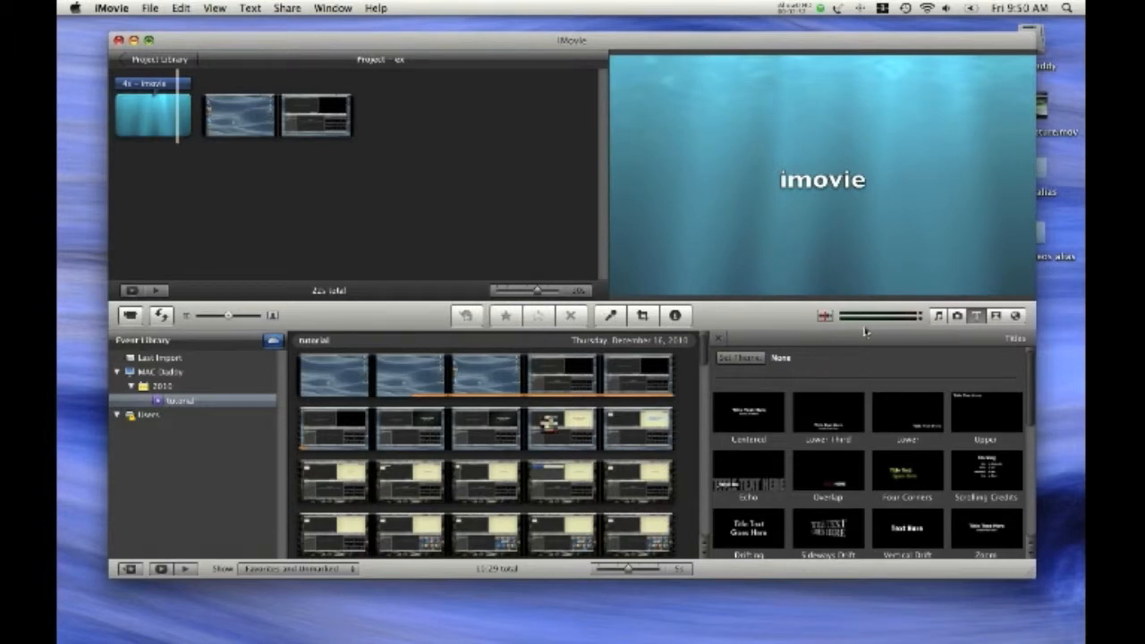
- Insert a transition between the opening title and the tutorial clip
{"action": "left_click", "coordinate": [996, 315]}
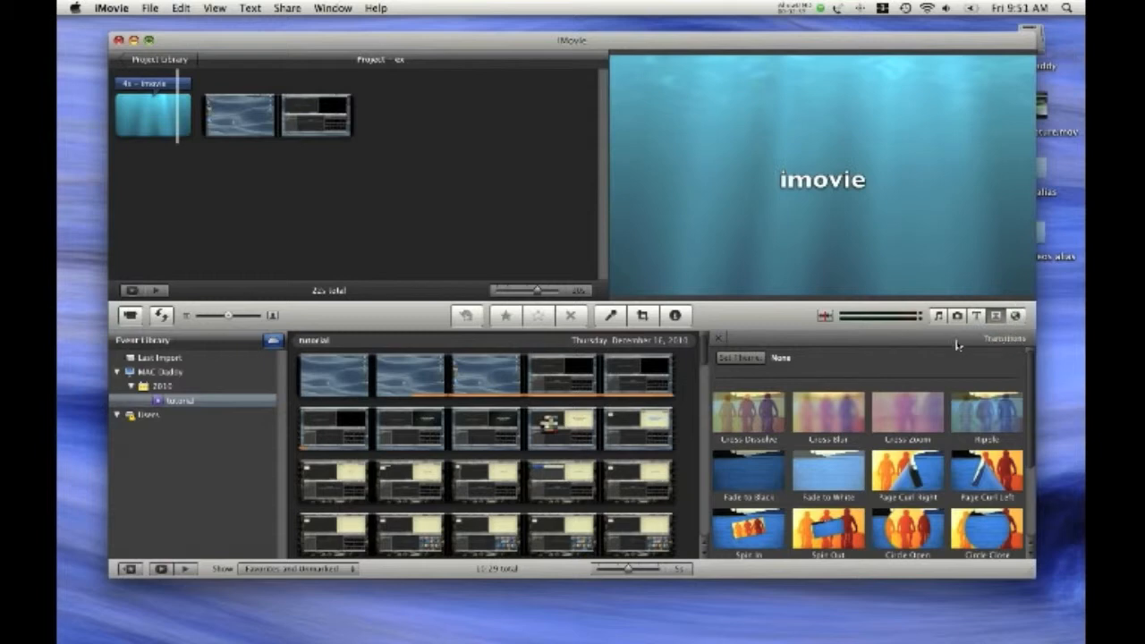
{"action": "left_click_drag", "start_coordinate": [1029, 402], "coordinate": [1032, 447]}
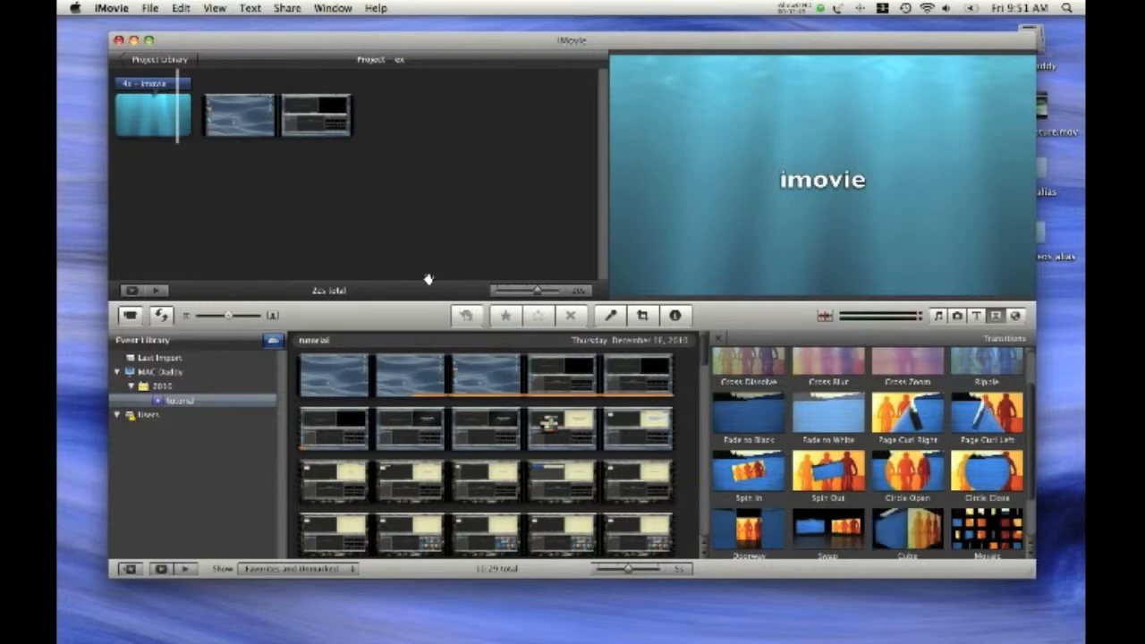
{"action": "left_click_drag", "start_coordinate": [428, 284], "coordinate": [191, 133]}
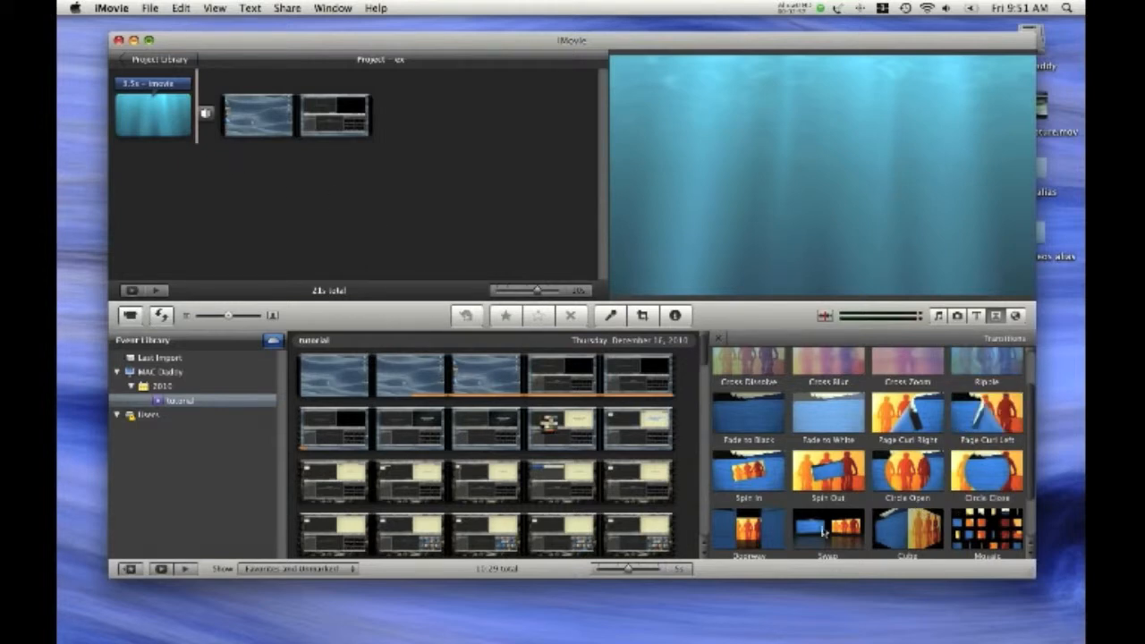
- Place a Swap transition after the tutorial clip and append a further 9.8-second range of tutorial footage behind it
{"action": "mouse_move", "coordinate": [837, 537]}
{"action": "left_mouse_down"}
{"action": "mouse_move", "coordinate": [630, 362]}
{"action": "mouse_move", "coordinate": [429, 157]}
{"action": "mouse_move", "coordinate": [387, 133]}
{"action": "left_mouse_up"}
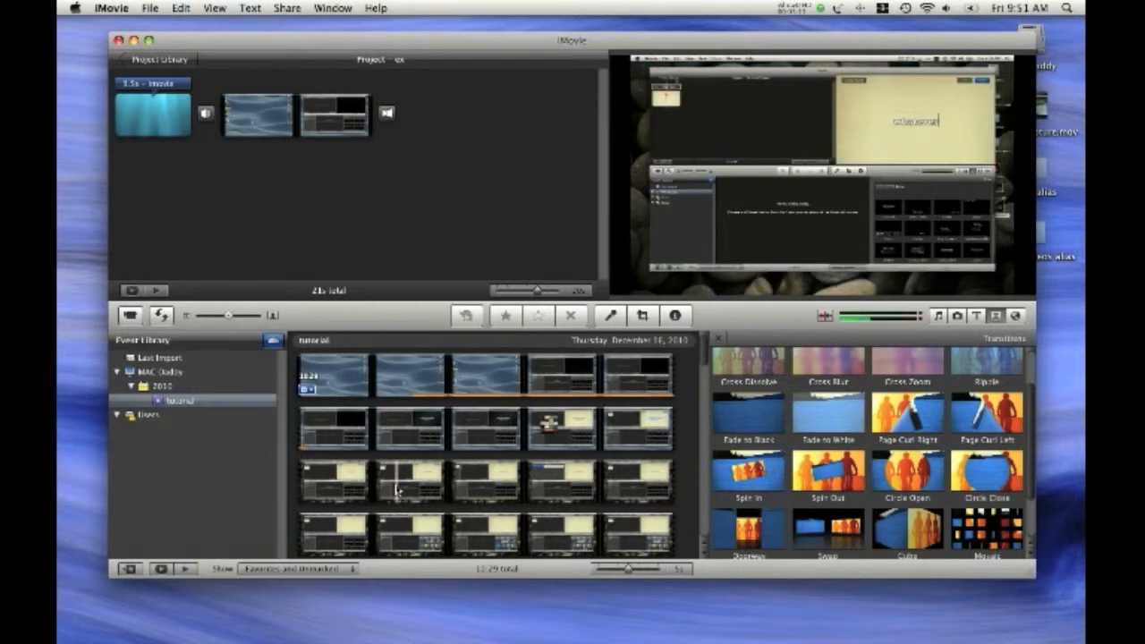
{"action": "left_click_drag", "start_coordinate": [414, 486], "coordinate": [550, 488]}
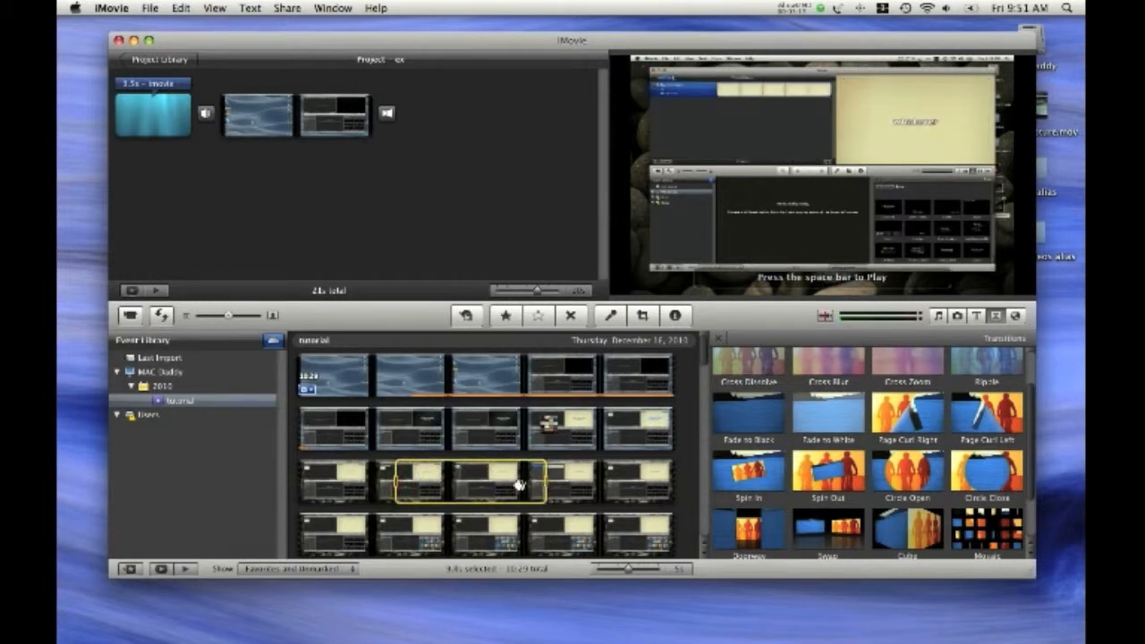
{"action": "left_click_drag", "start_coordinate": [503, 490], "coordinate": [470, 225]}
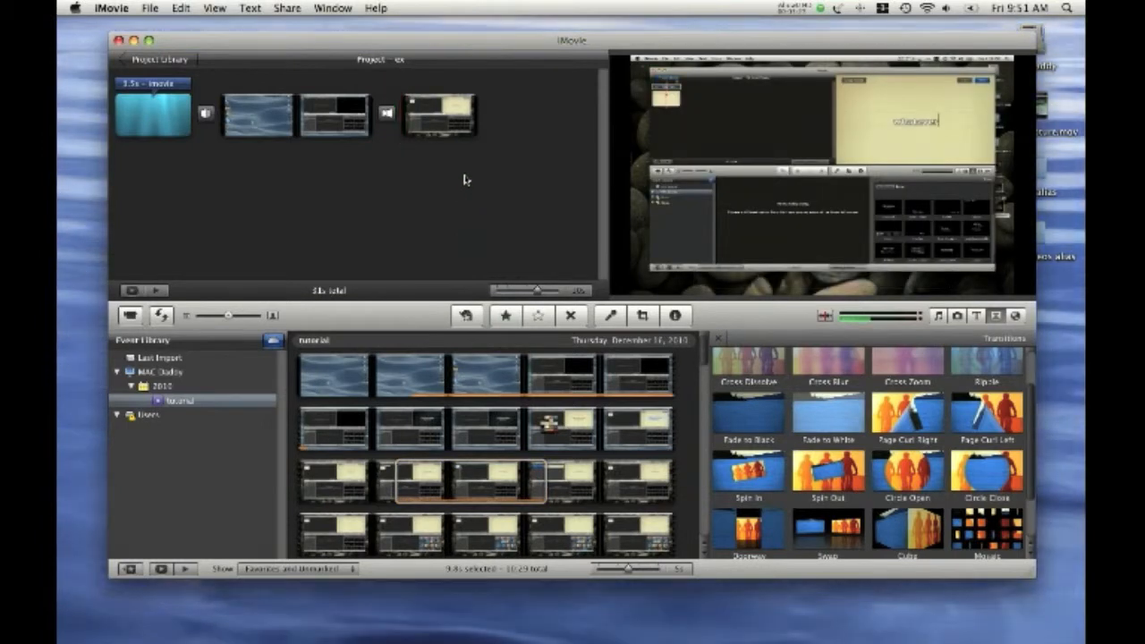
- Add a Vertical Drift title with the Underwater background at the end of the project
{"action": "left_click", "coordinate": [978, 317]}
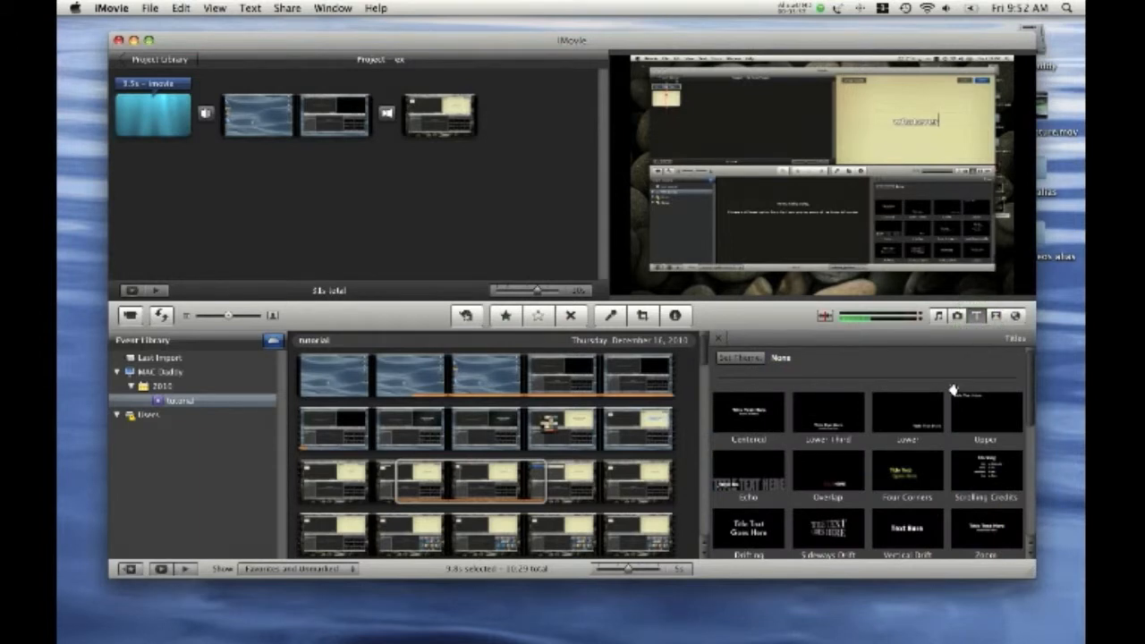
{"action": "scroll", "coordinate": [953, 393], "scroll_direction": "down", "scroll_amount": 3}
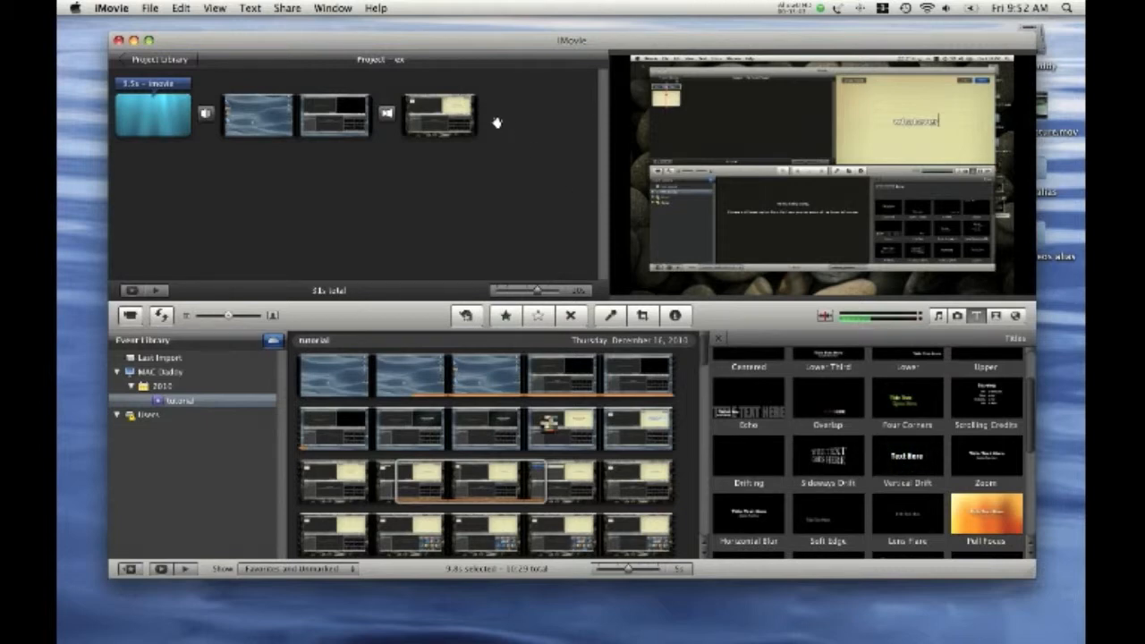
{"action": "key", "text": "super+8"}
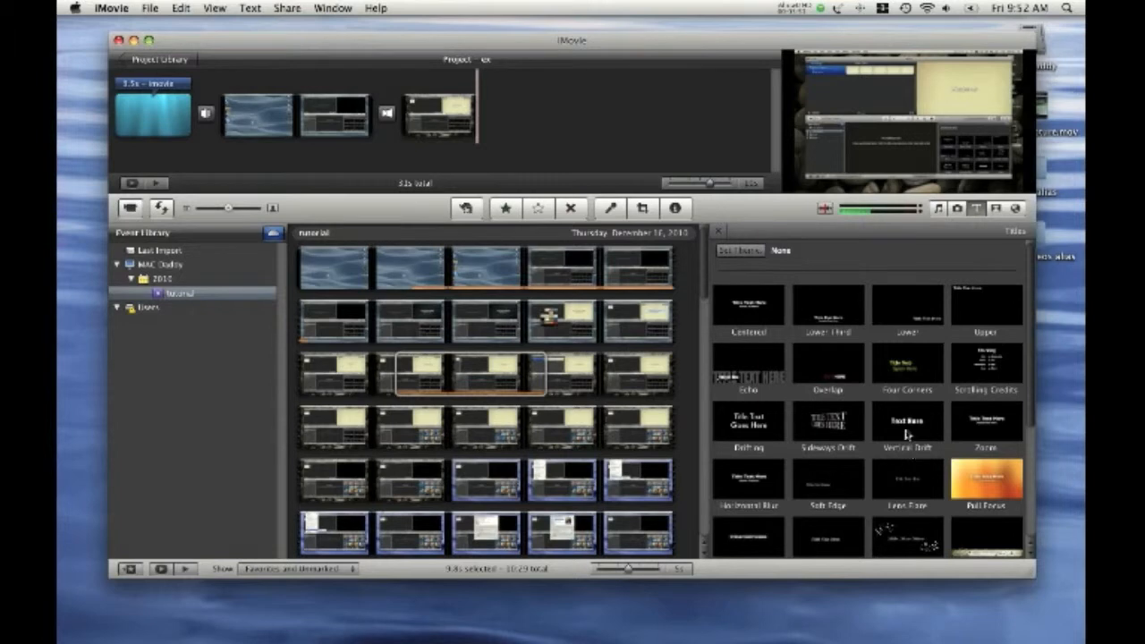
{"action": "left_click_drag", "start_coordinate": [910, 425], "coordinate": [531, 112]}
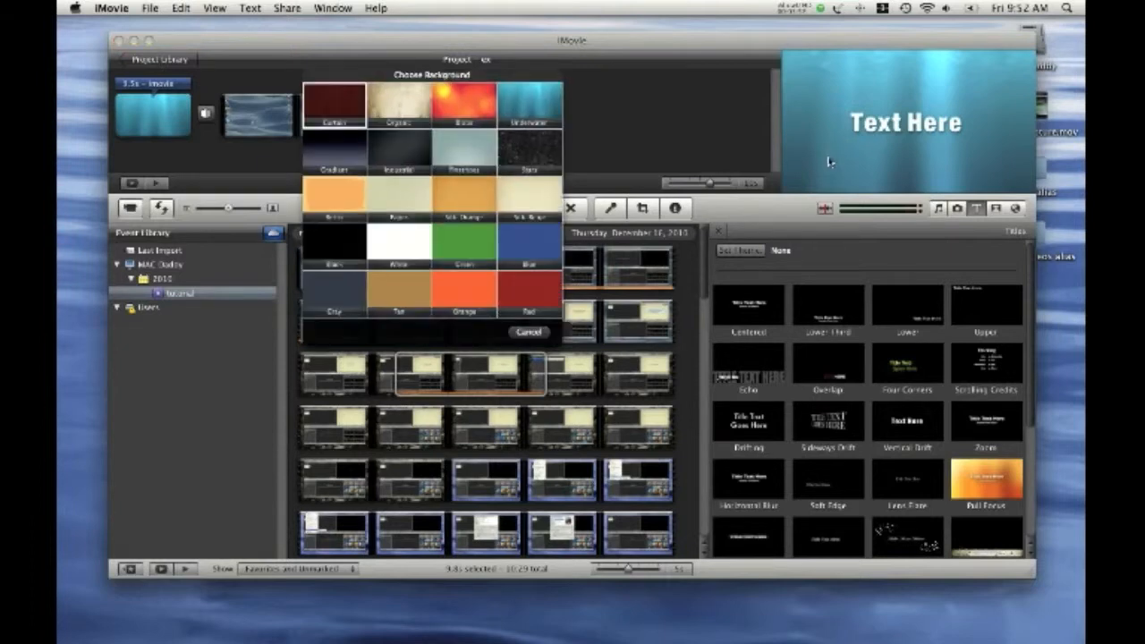
{"action": "left_click", "coordinate": [546, 118]}
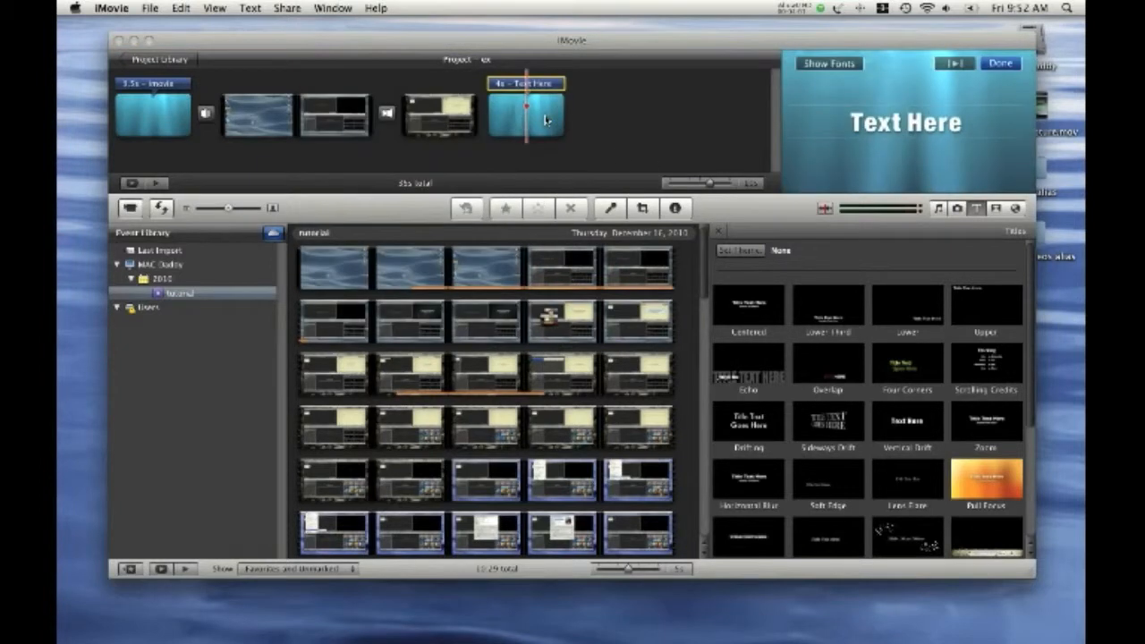
- Replace the closing title's placeholder text with the end
{"action": "double_click", "coordinate": [906, 123]}
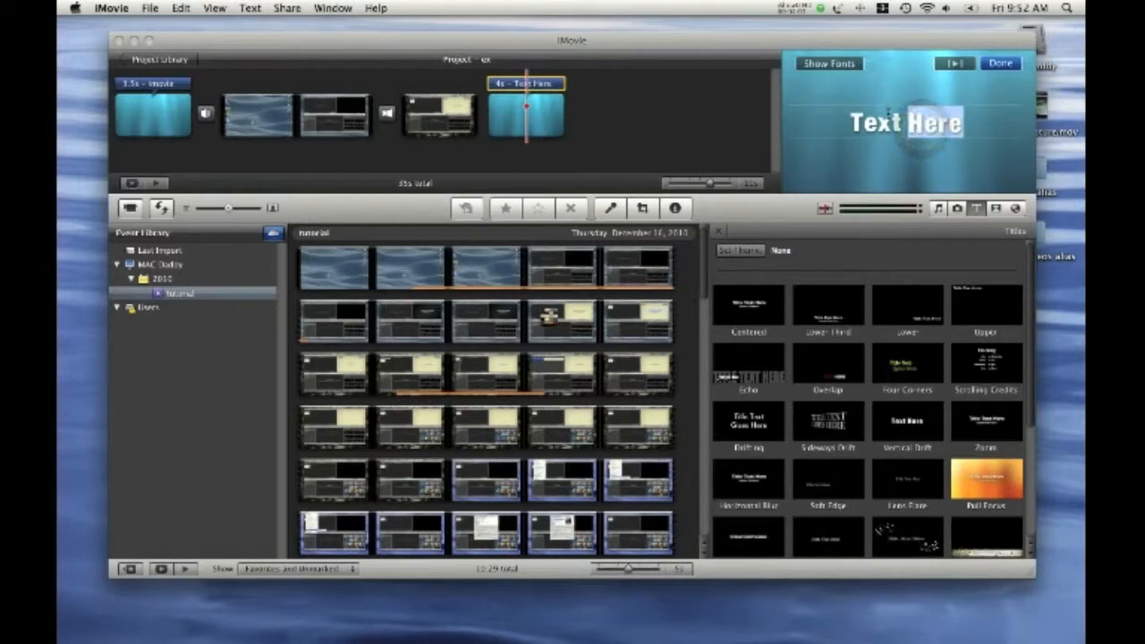
{"action": "double_click", "coordinate": [888, 113]}
{"action": "type", "text": "the en"}
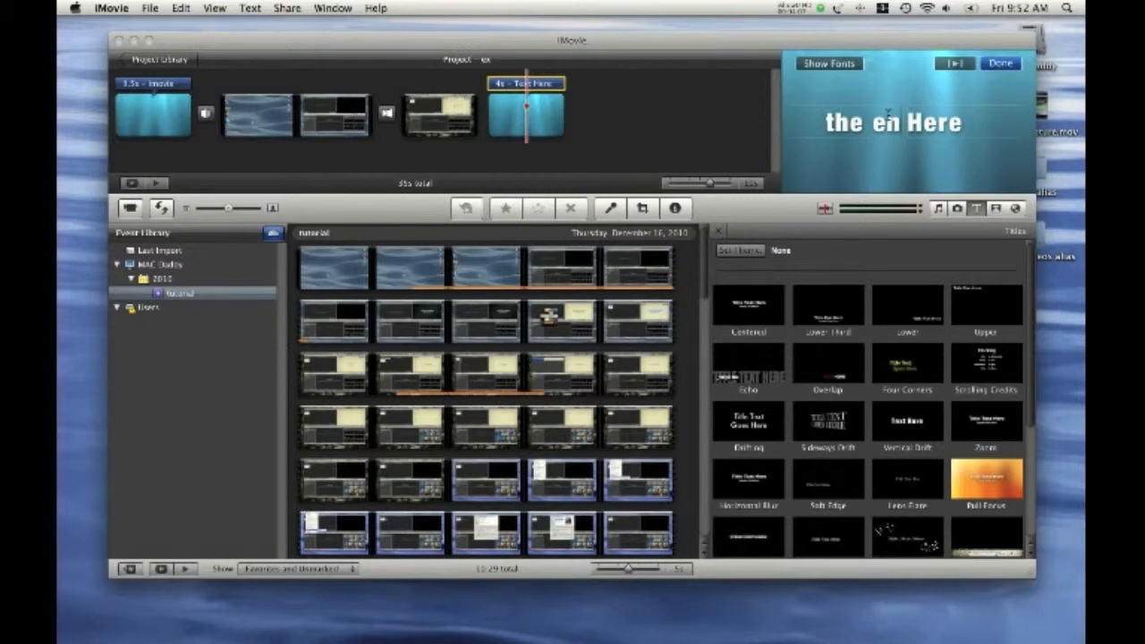
{"action": "key", "text": "BackSpace"}
{"action": "key", "text": "BackSpace"}
{"action": "key", "text": "BackSpace"}
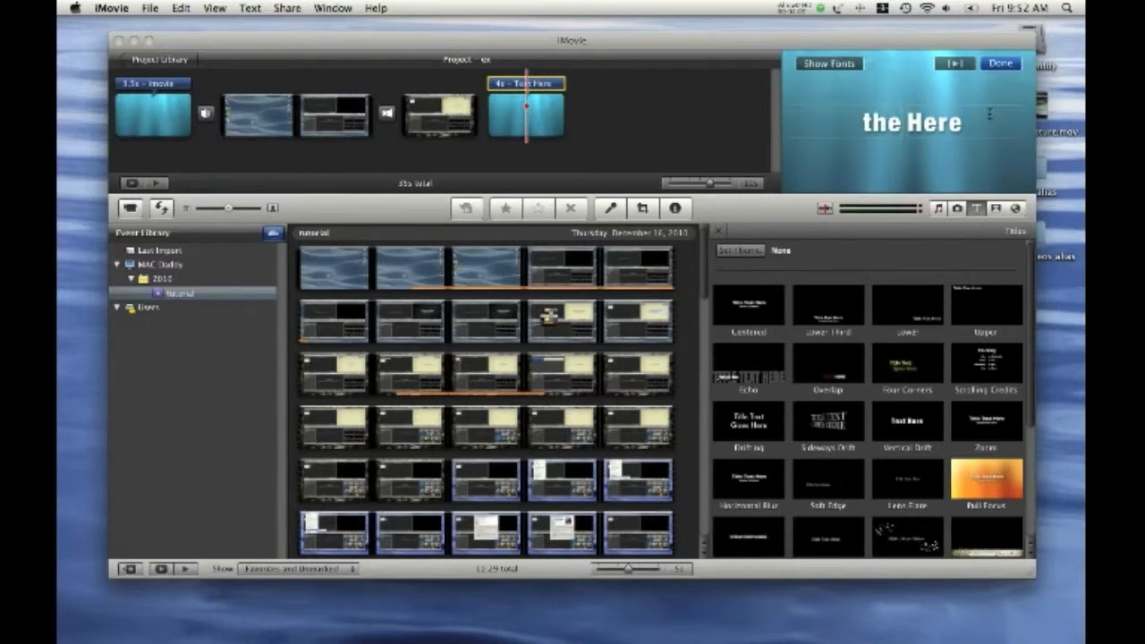
{"action": "key", "text": "BackSpace"}
{"action": "key", "text": "BackSpace"}
{"action": "key", "text": "BackSpace"}
{"action": "key", "text": "BackSpace"}
{"action": "type", "text": "en"}
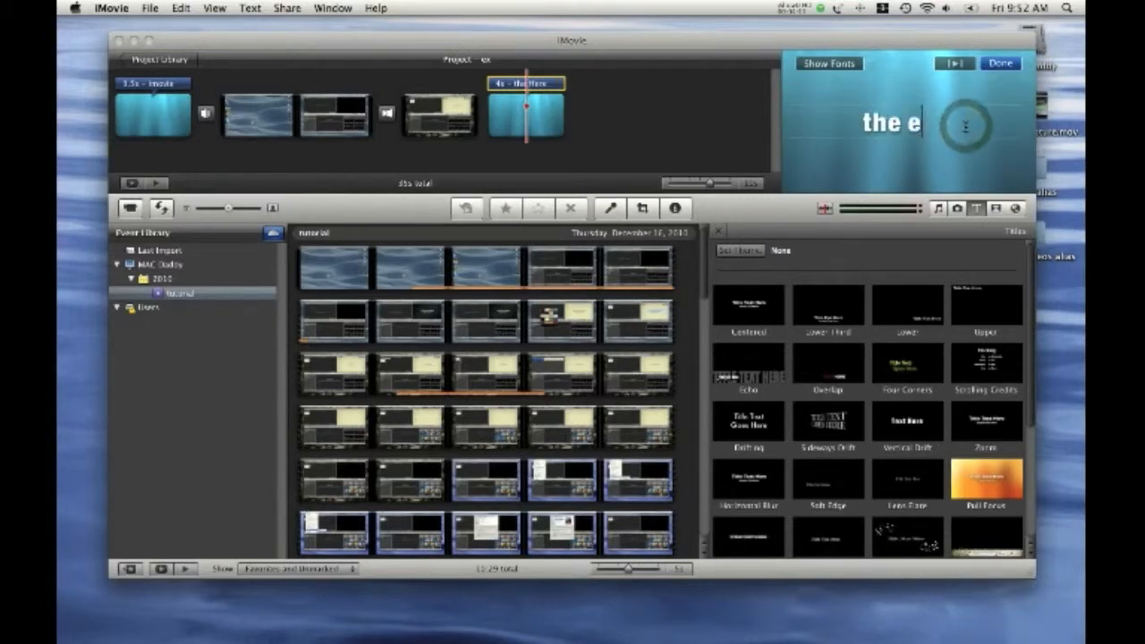
{"action": "type", "text": "d"}
{"action": "double_click", "coordinate": [965, 127]}
{"action": "key", "text": "Return"}
{"action": "left_click", "coordinate": [629, 128]}
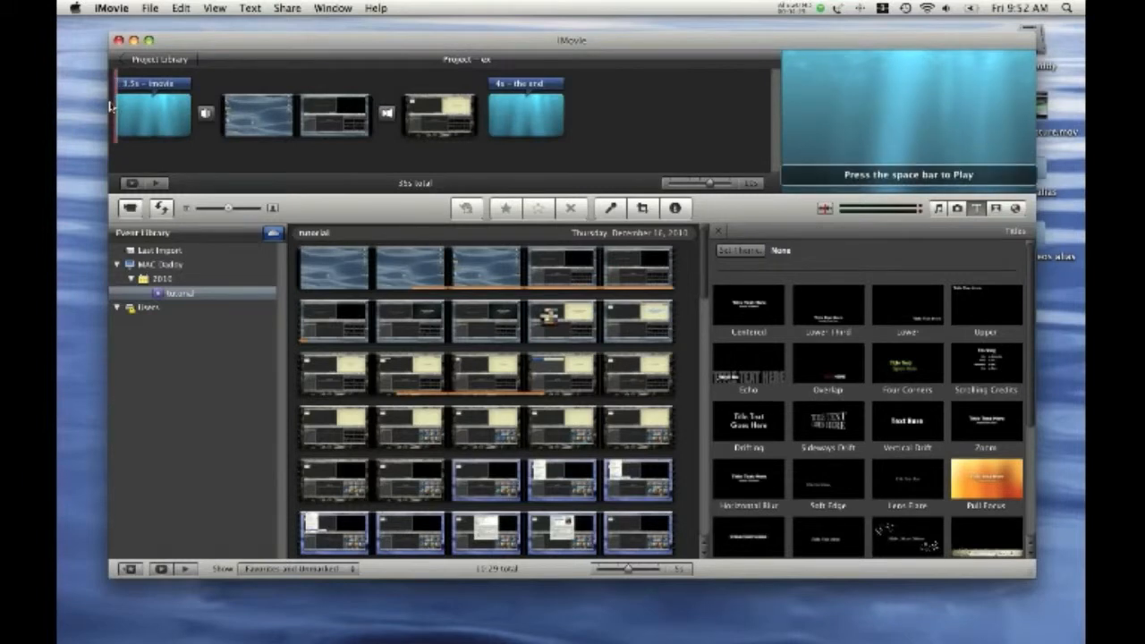
- Play the project from the beginning, preview it again in full screen, and return to the editing window
{"action": "key", "text": "space"}
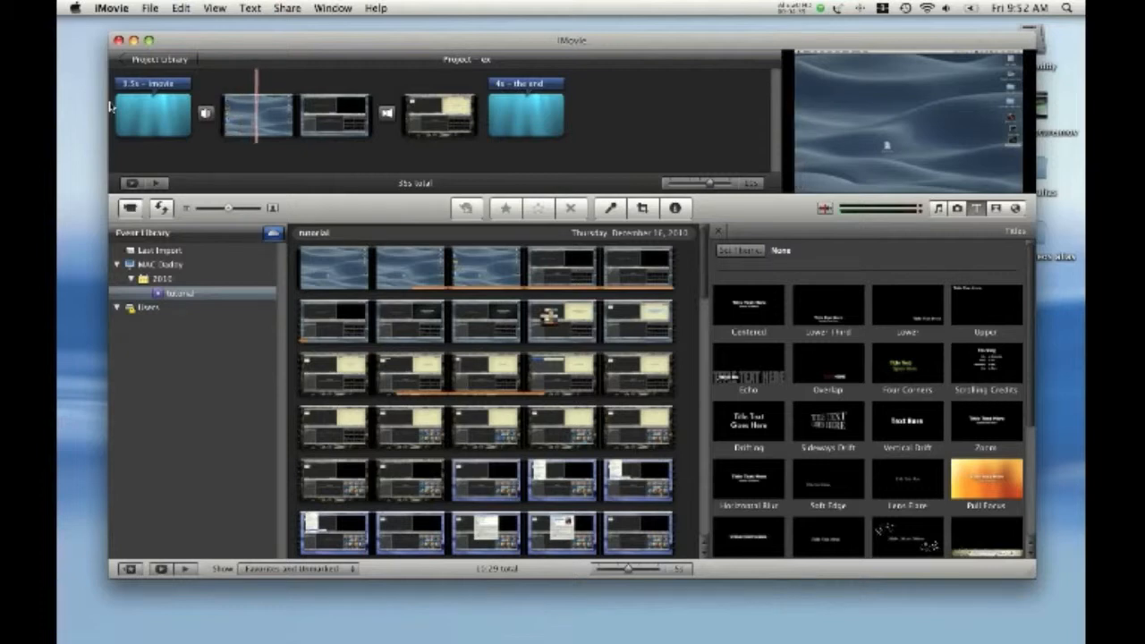
{"action": "left_click", "coordinate": [113, 105]}
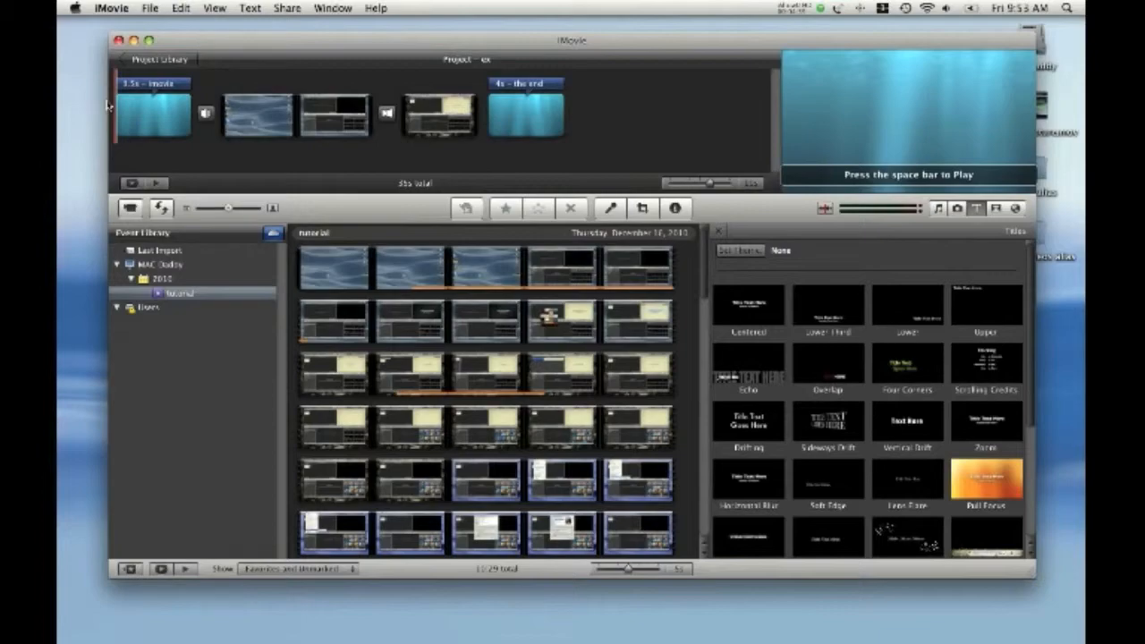
{"action": "key", "text": "super+g"}
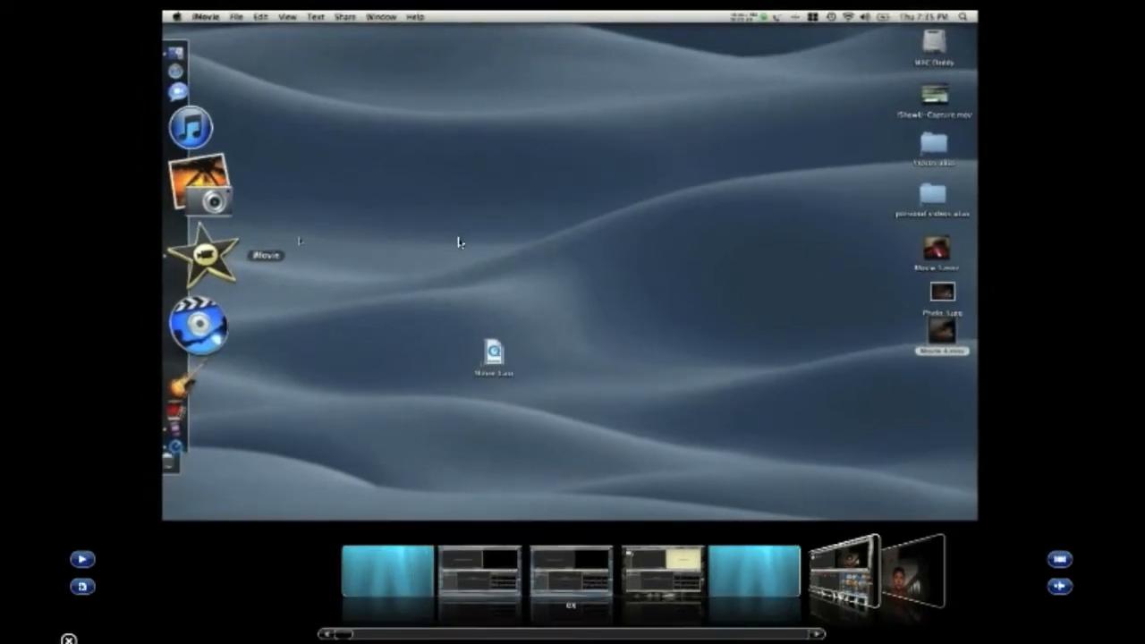
{"action": "key", "text": "Escape"}
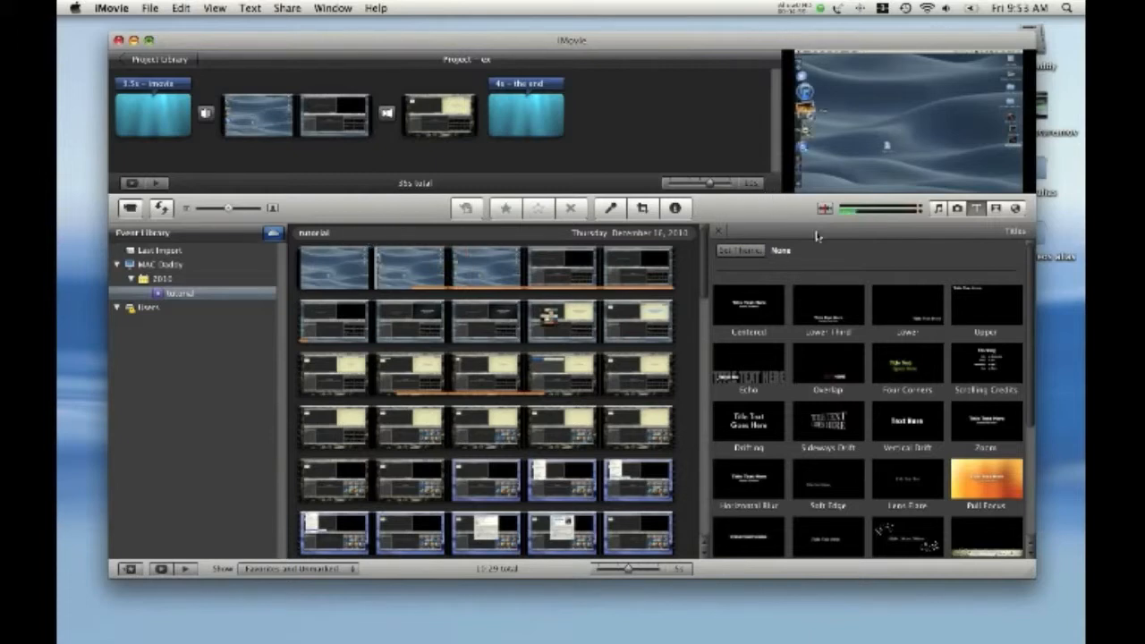
- Add the GarageBand song forever young as background music from the start of the project and play the opening briefly
{"action": "left_click", "coordinate": [938, 210]}
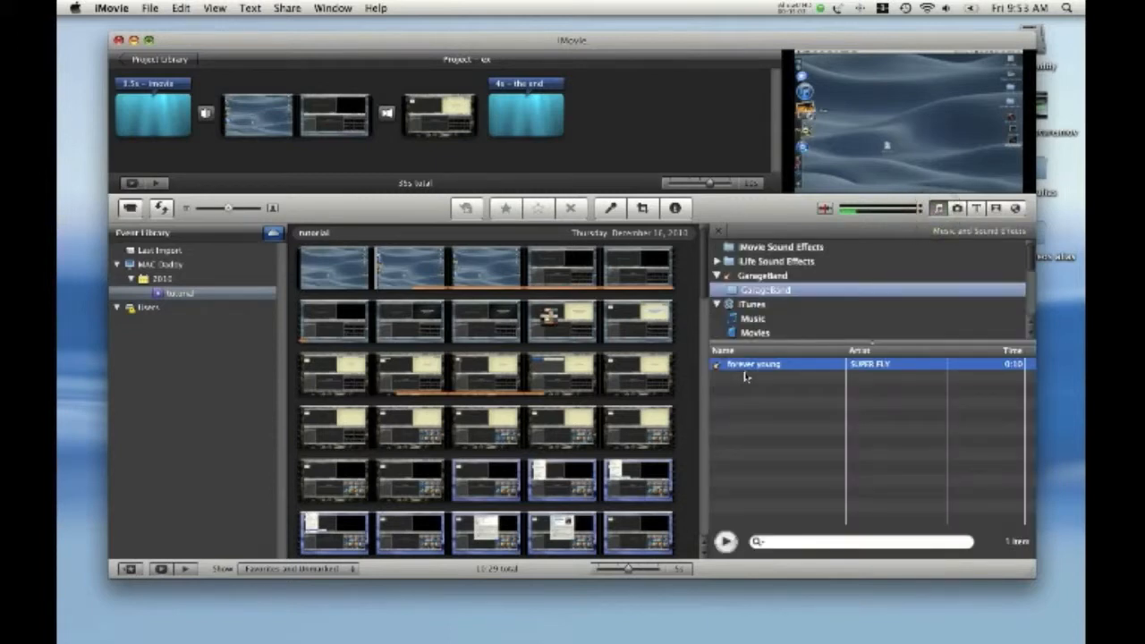
{"action": "left_click_drag", "start_coordinate": [754, 372], "coordinate": [185, 159]}
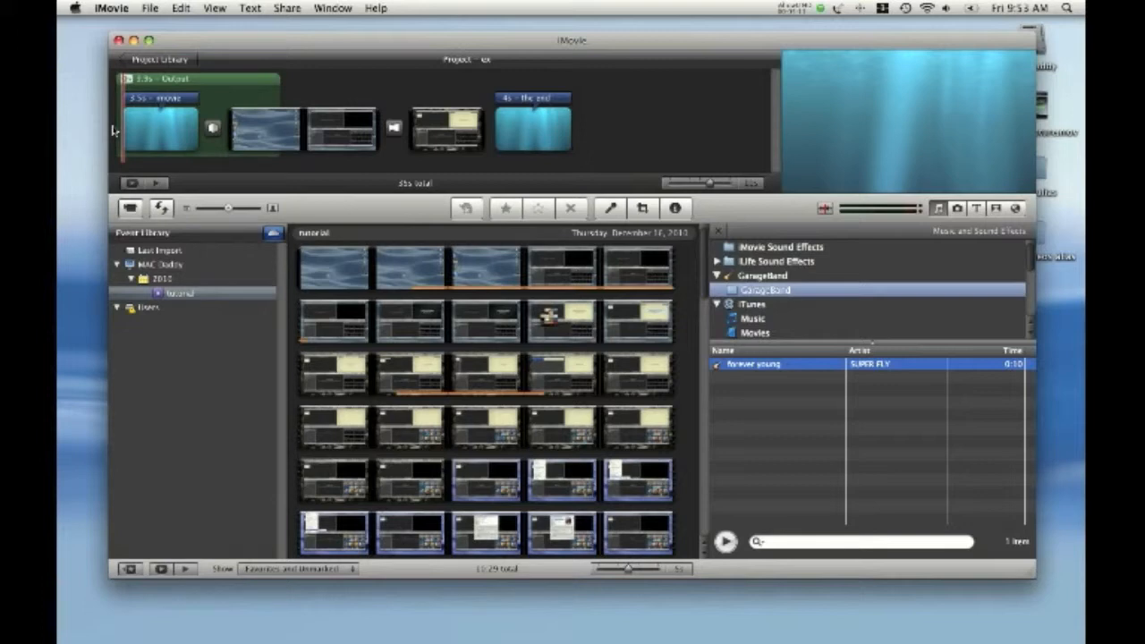
{"action": "key", "text": "space"}
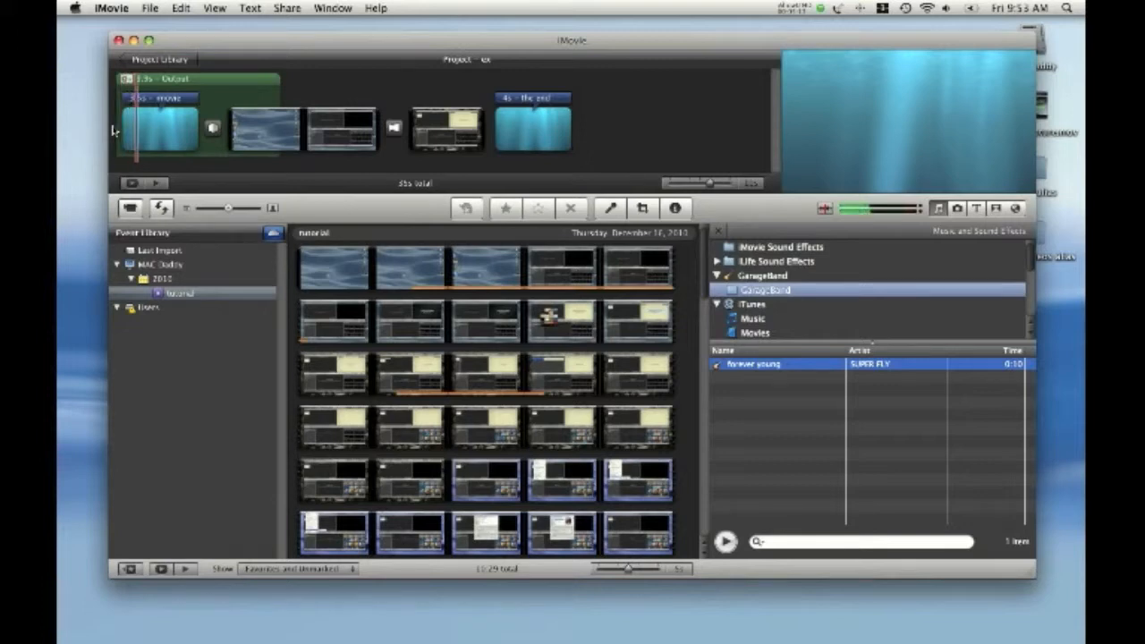
{"action": "key", "text": "space"}
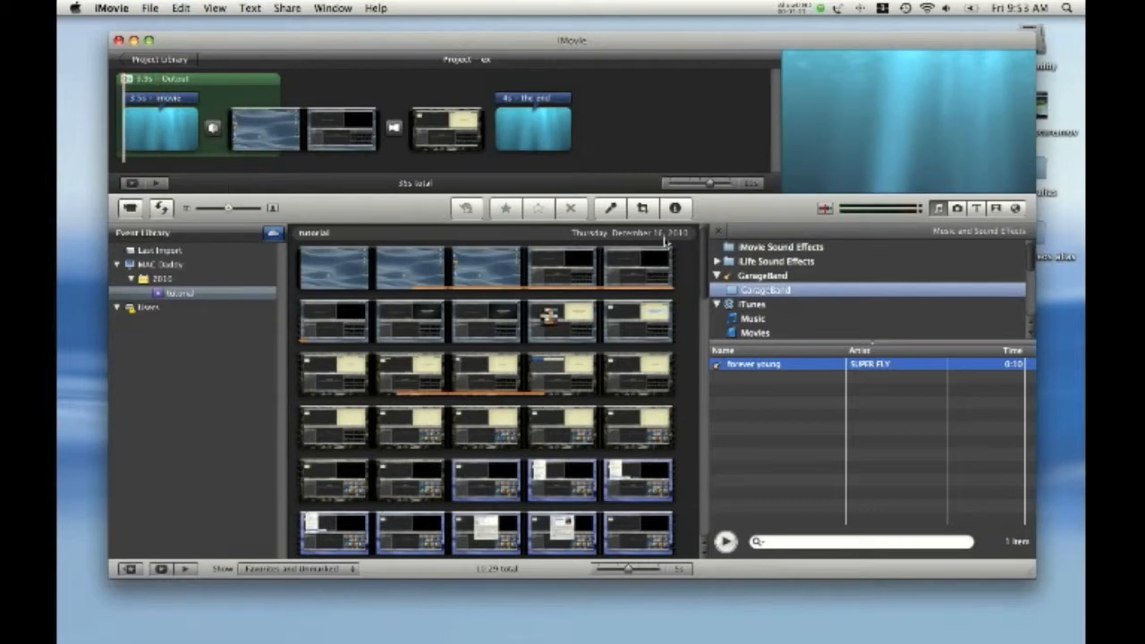
- Close the iMovie window and stop the iShowU HD screen capture
{"action": "left_click", "coordinate": [118, 41]}
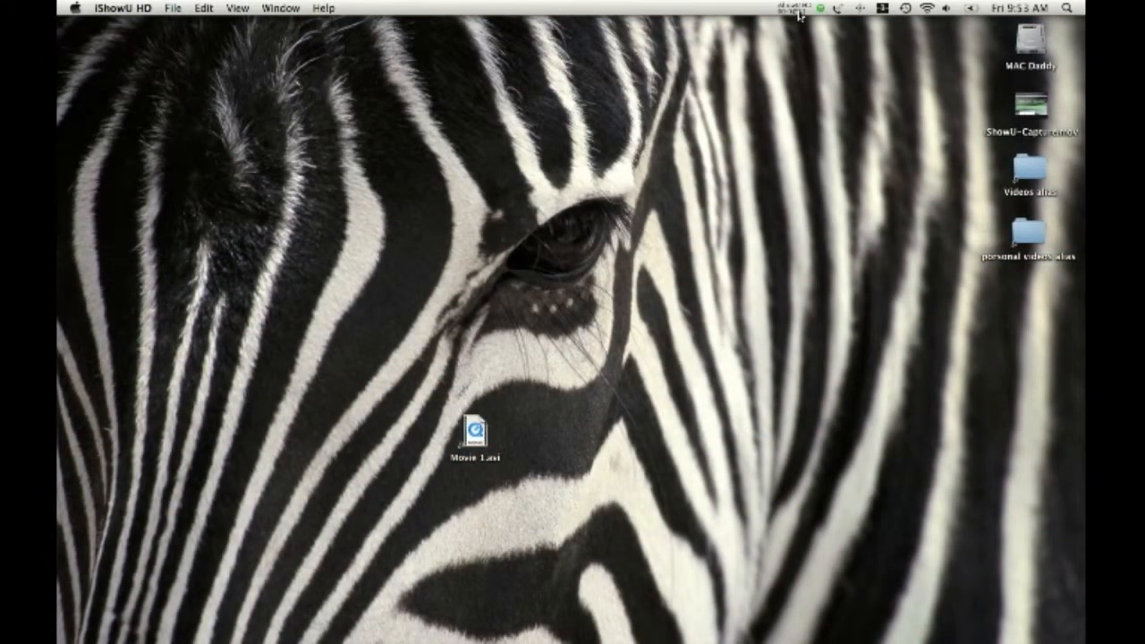
{"action": "left_click", "coordinate": [800, 11]}
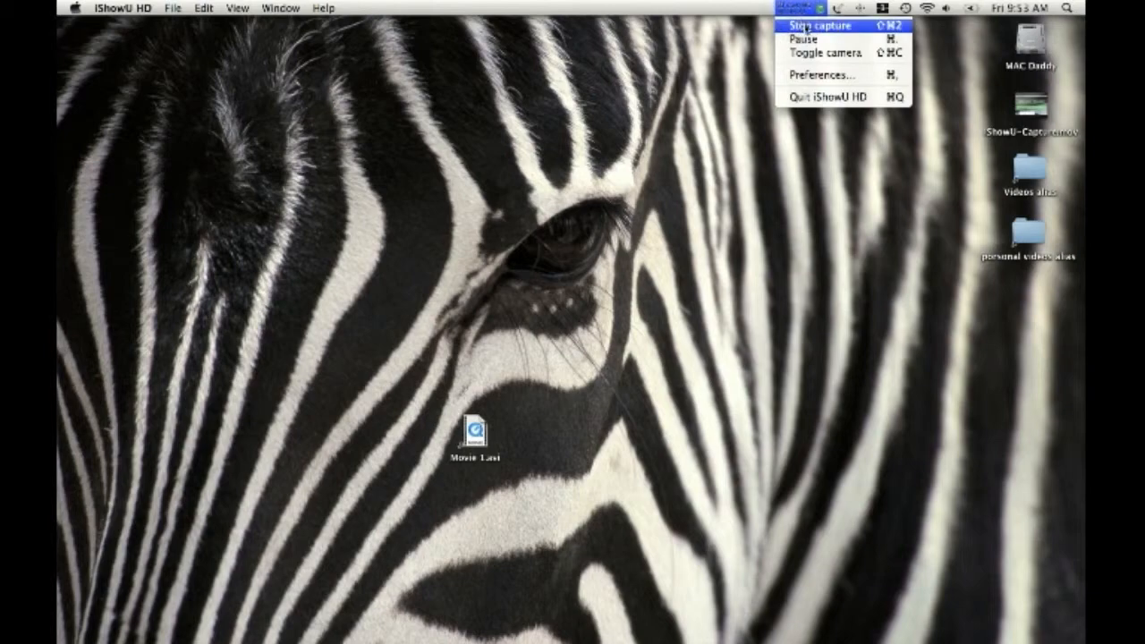